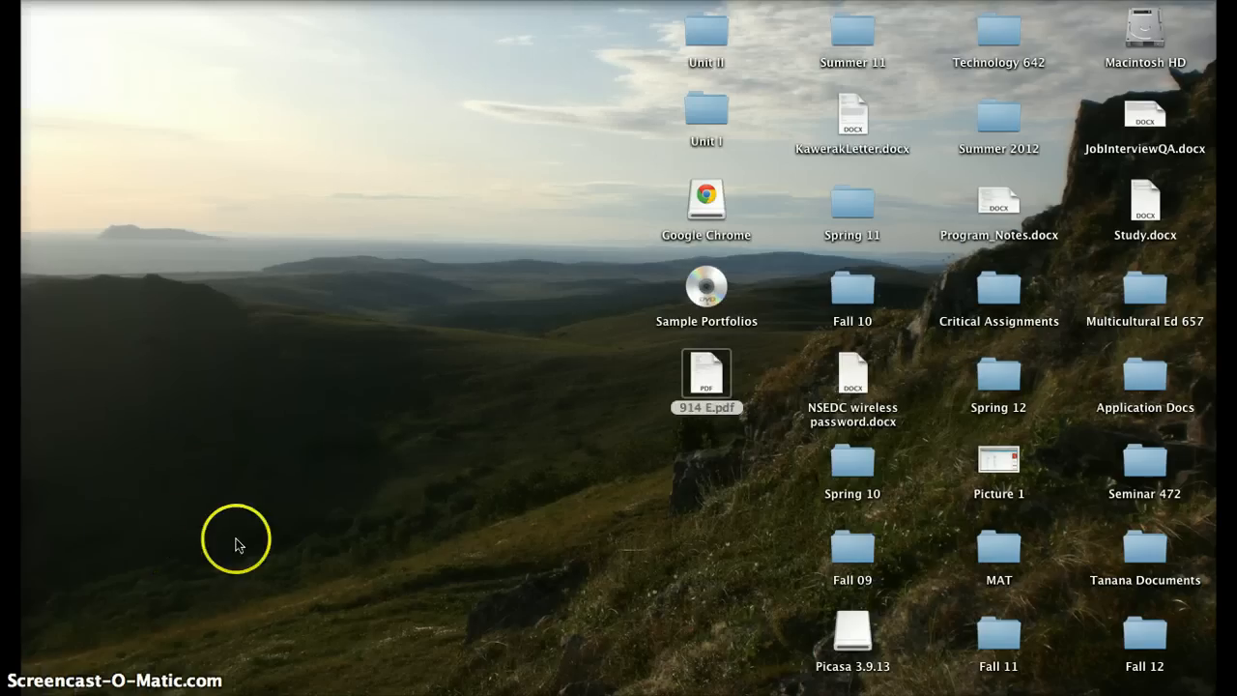
Open Microsoft Word and set the blank document's font to Times New Roman, size 12
mouse_move(239, 690)
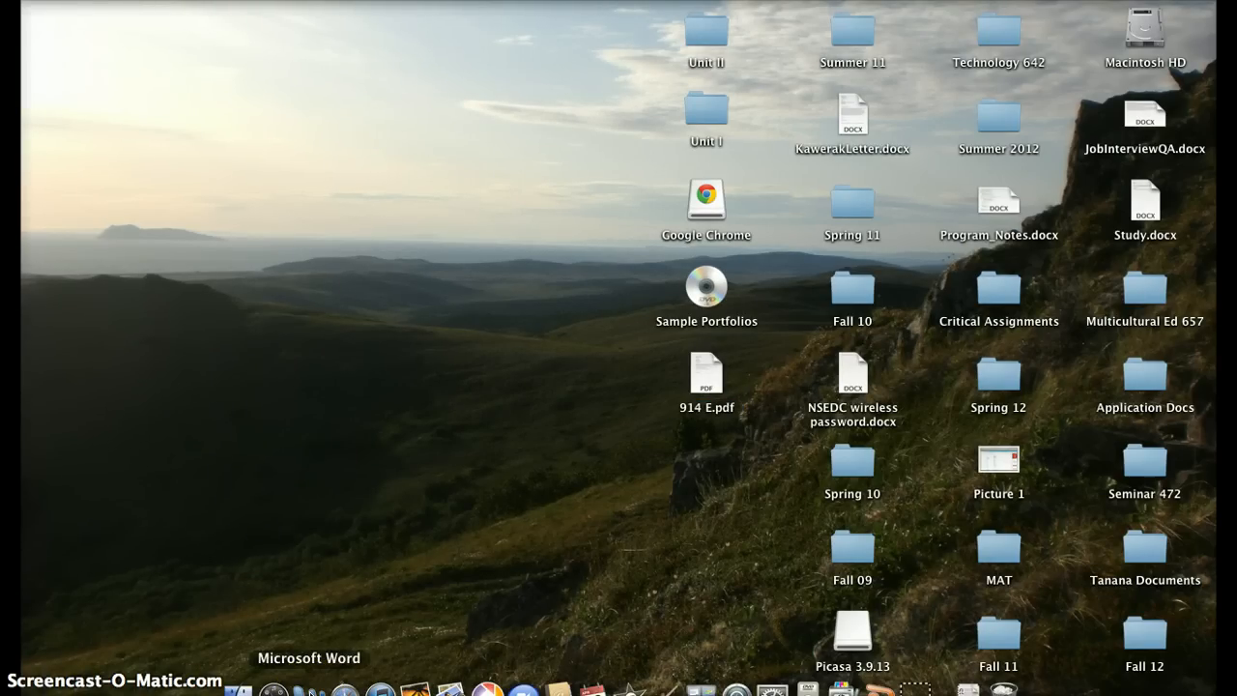
click(310, 691)
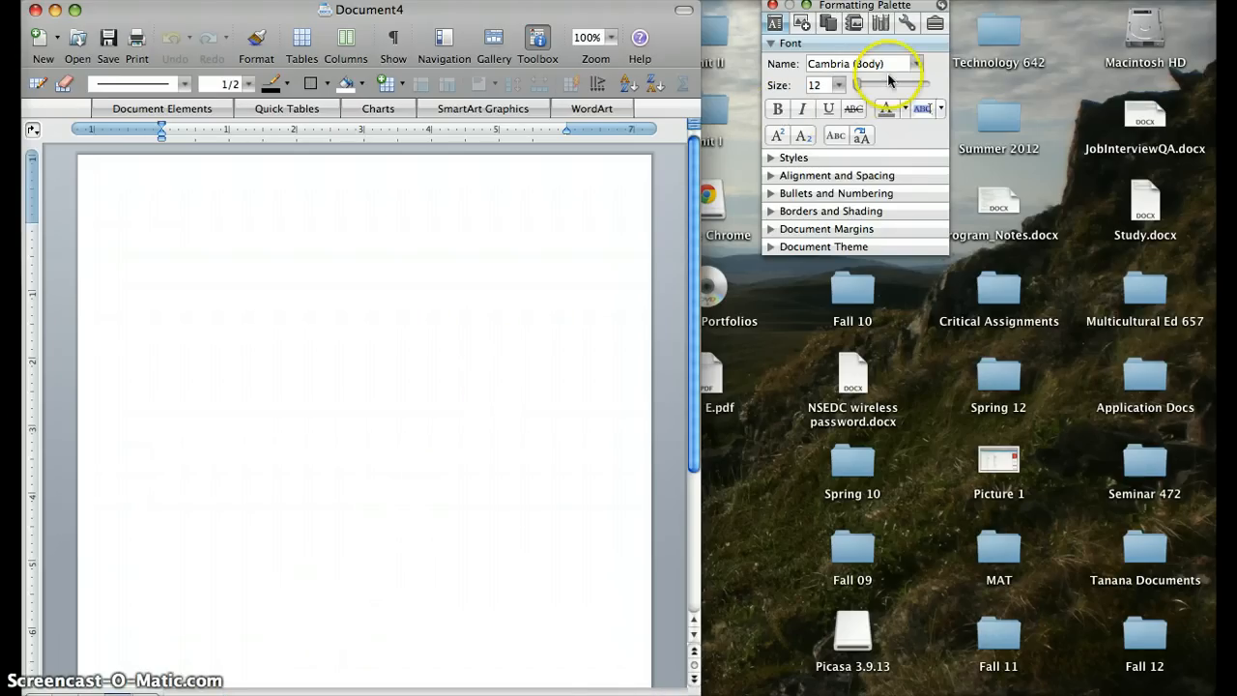
click(915, 64)
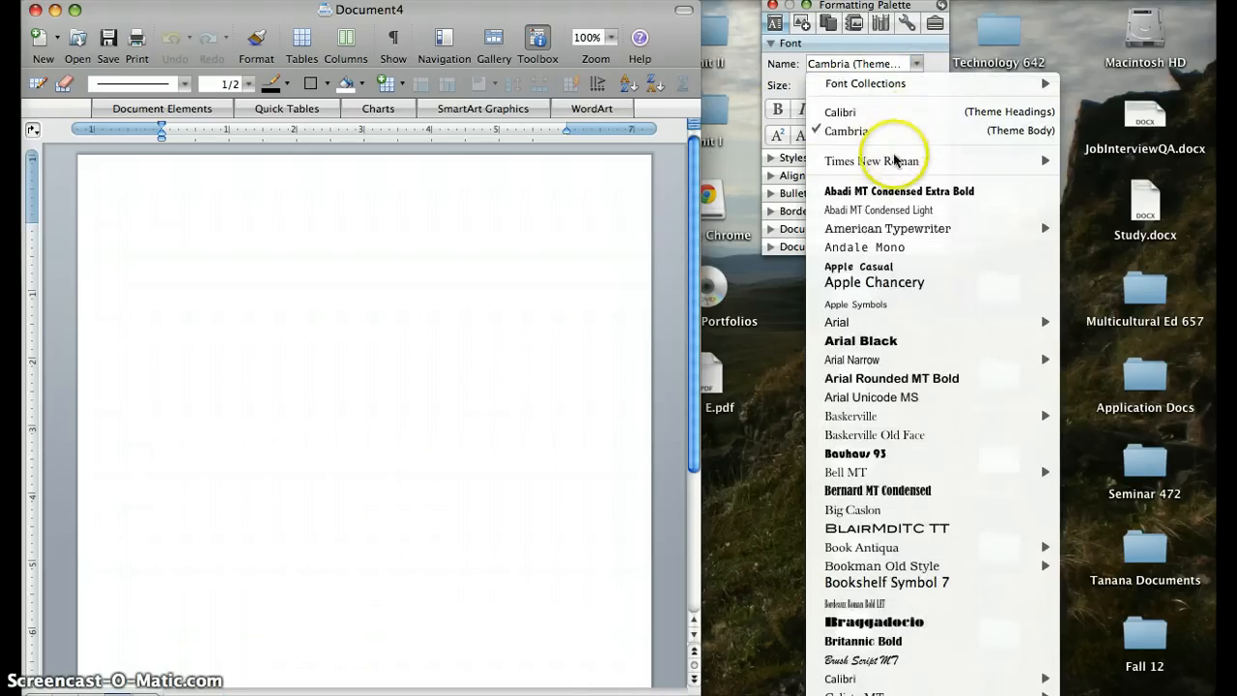
mouse_move(895, 160)
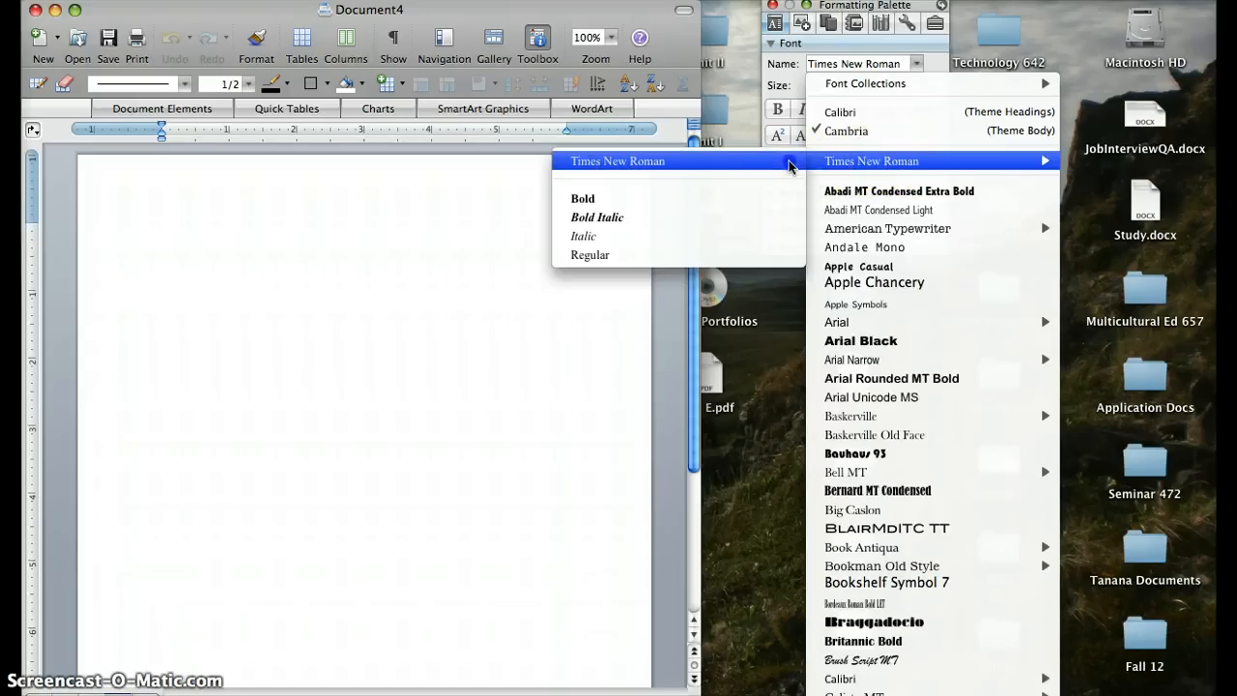
click(789, 165)
click(839, 86)
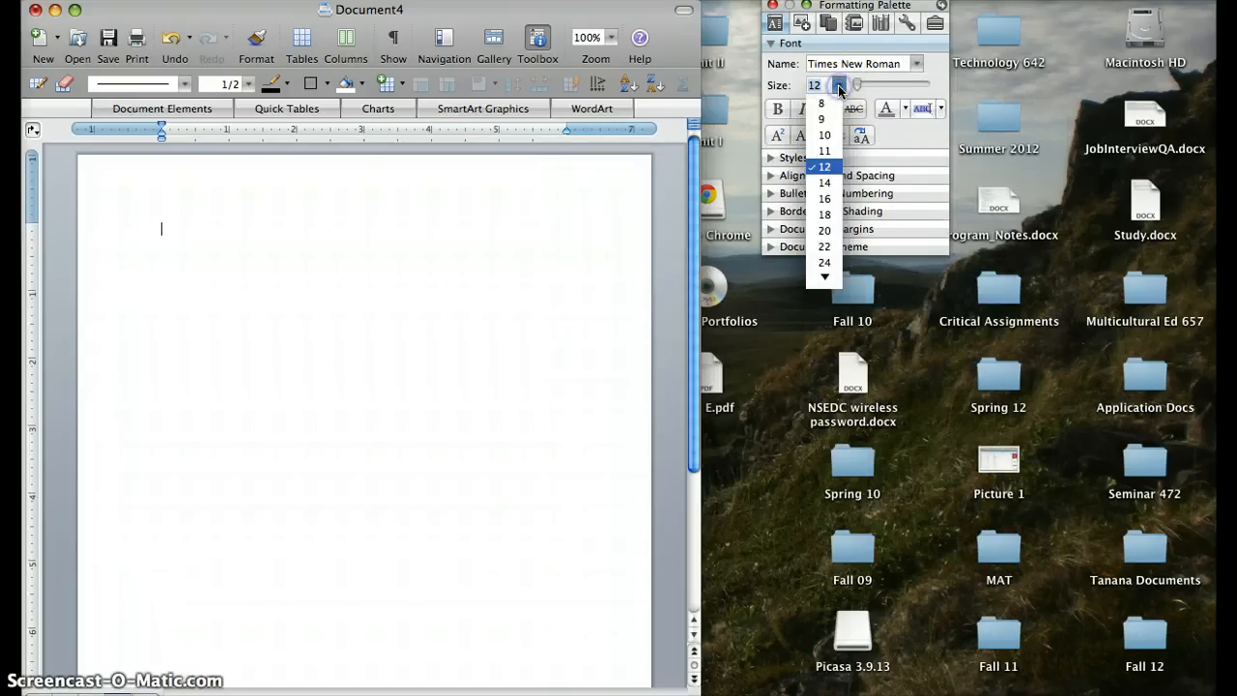
click(834, 168)
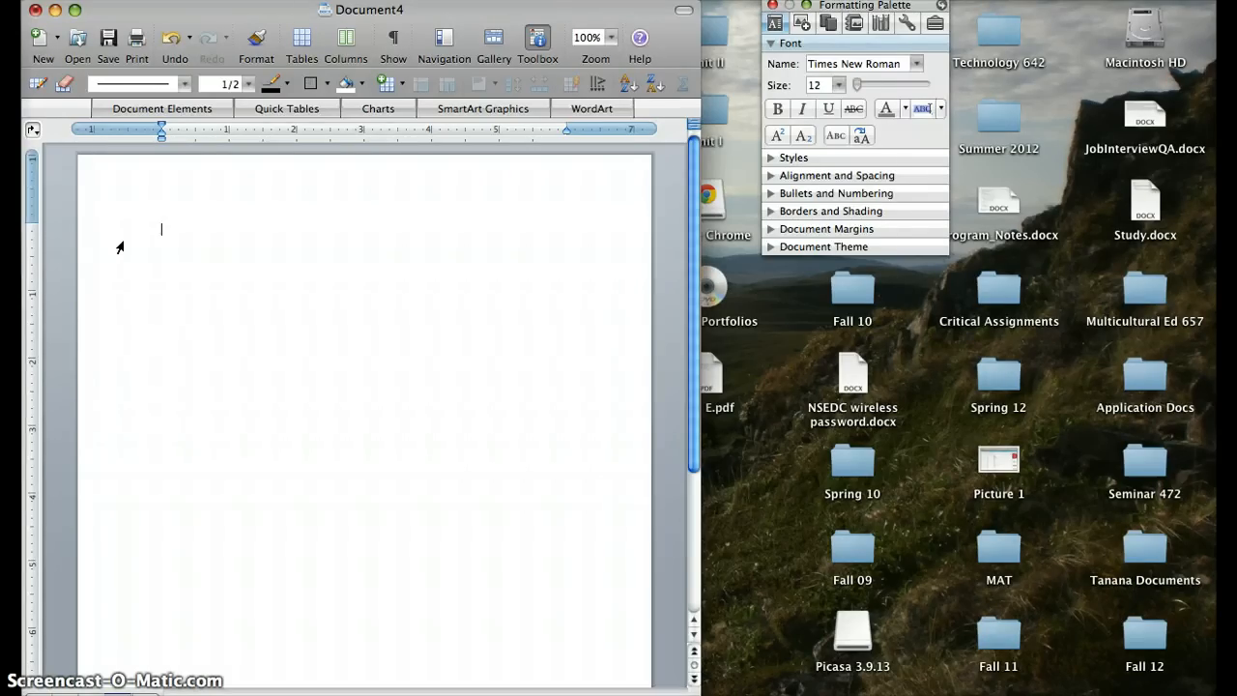
Enter the sender block on separate lines: "Your address", "Your City, State, Zip Code", "Your phone number" and "Your email address"
text(Your address)
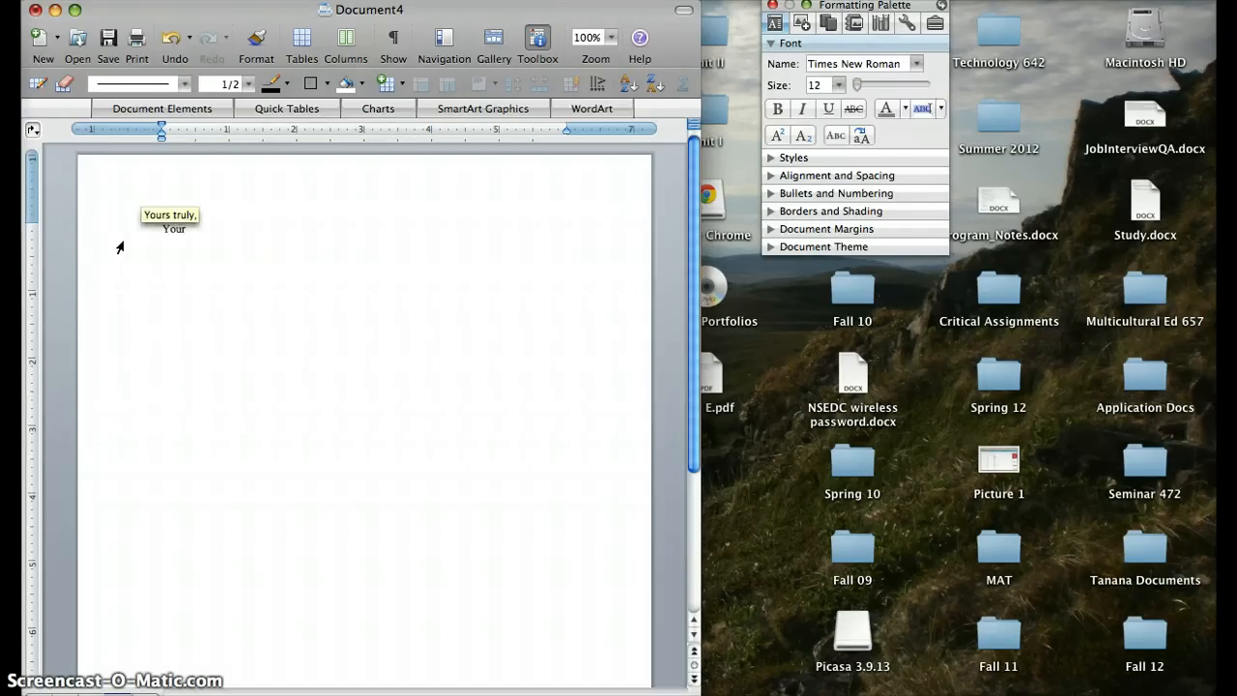
key(Return)
text(Your)
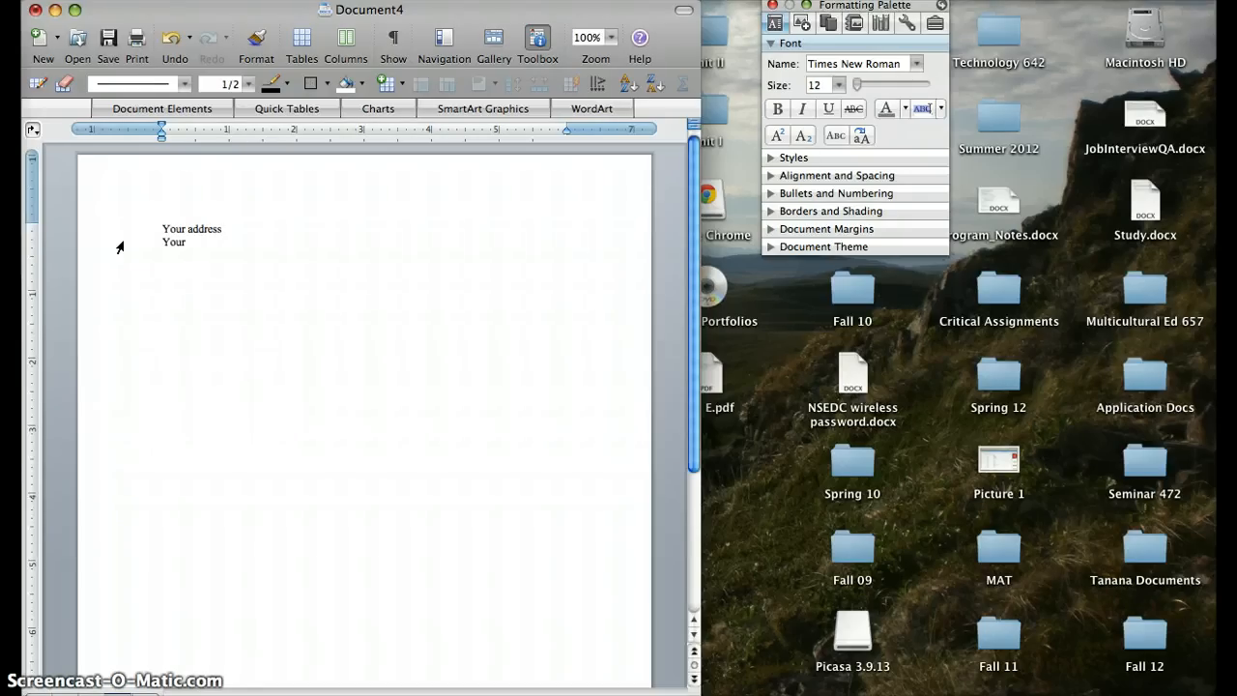
text( City, State, Zip Code)
key(Return)
text(Your phone number)
key(Return)
text(Y)
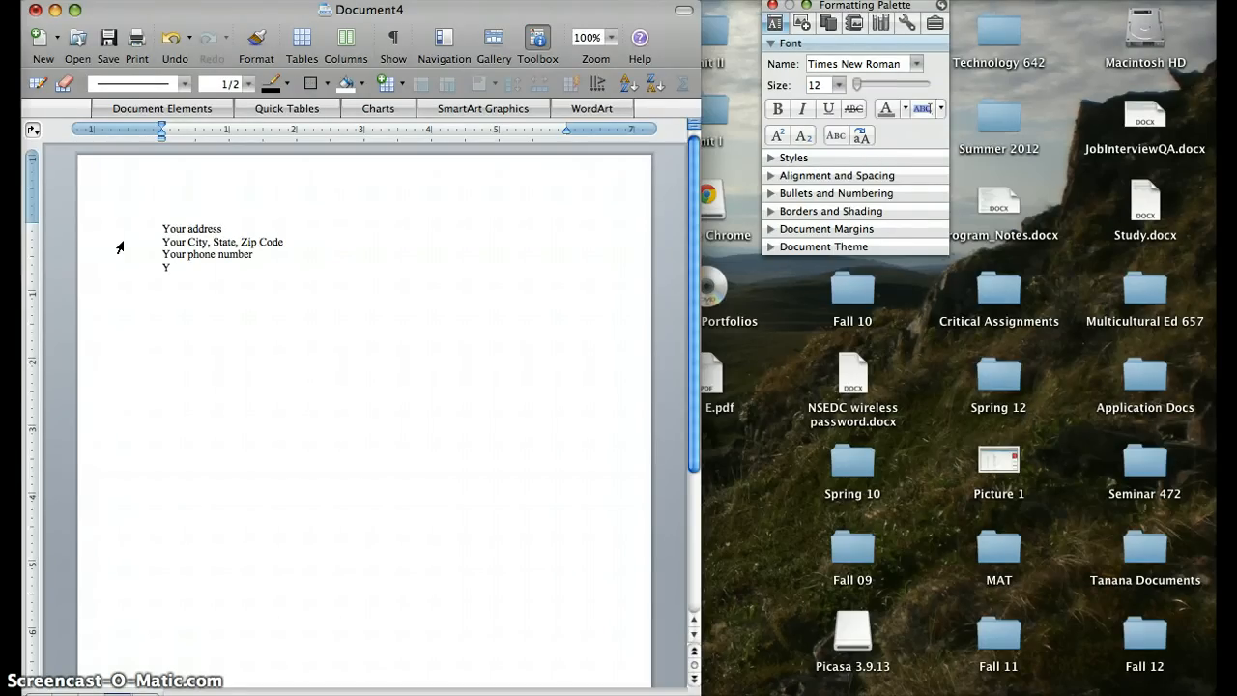
text(our email add)
text(res)
Add "Date" below a blank line, then after another the recipient lines "Name", "Title", "Company", "Address" and "City, State, Zip Code"
text(Dat)
text(Nam)
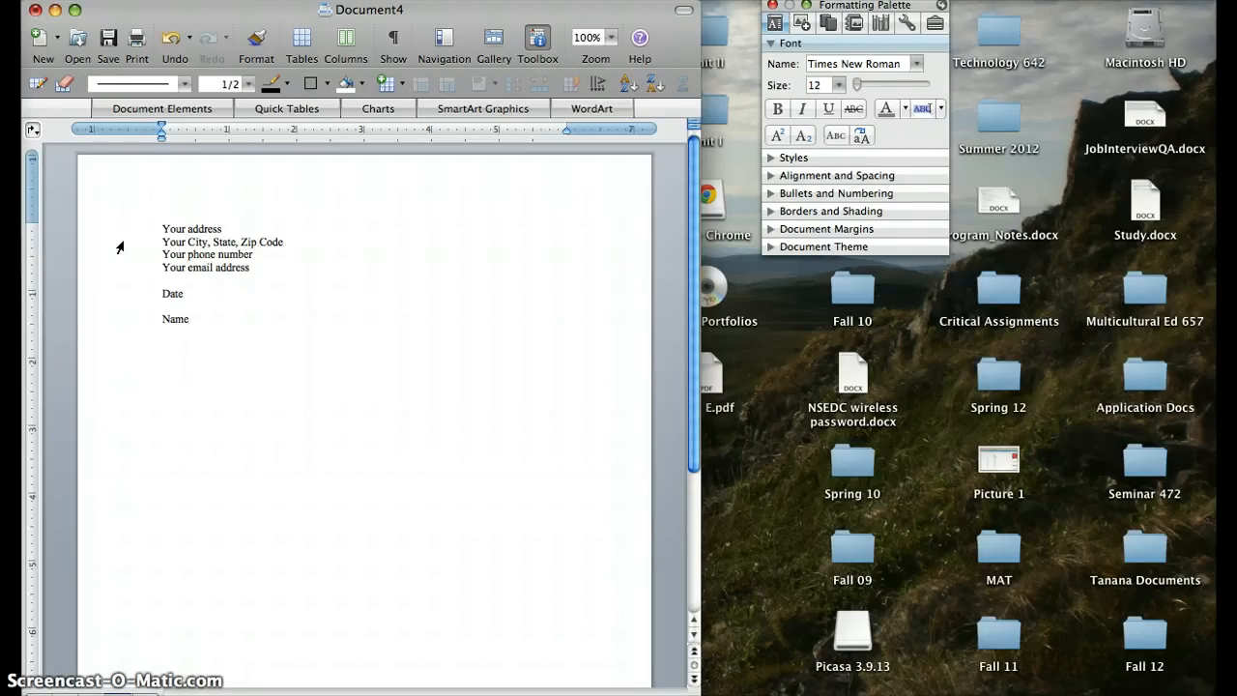
text(e)
key(Return)
text(Title)
key(Return)
text(Company)
key(Return)
text(Address)
key(Return)
text(City, S)
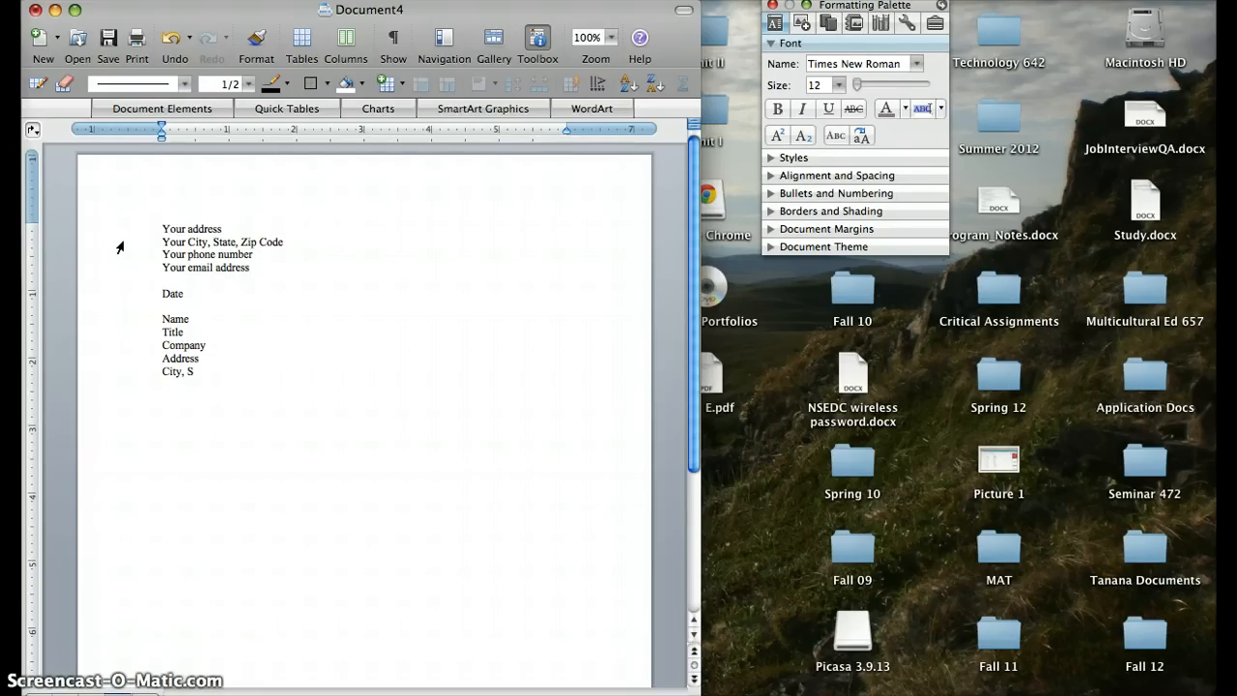
text(tate, Zip Code)
key(Return)
Add the salutation "Dear Title Last Name:" one blank line below the recipient block
text(Dear Title)
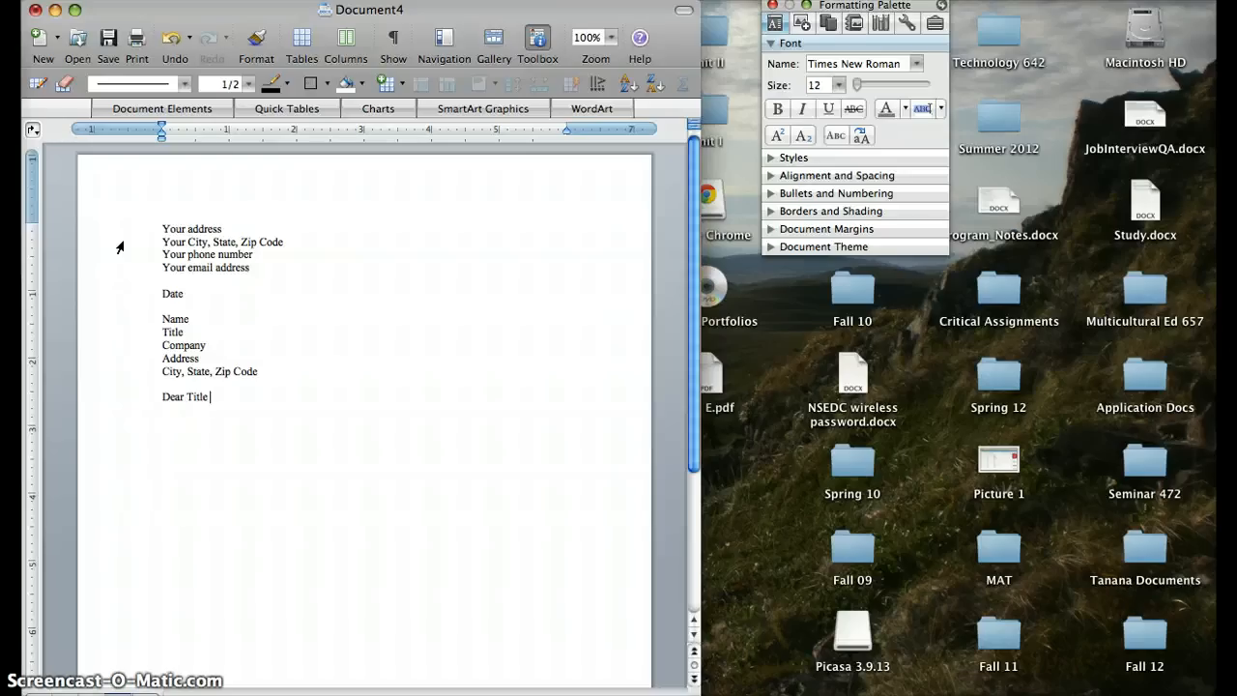
text(Last Name::)
key(Return)
Write body paragraphs "This is where you are going to type the body of your letter. Be concise. Be specific." and "This is block format."
text(This is where you)
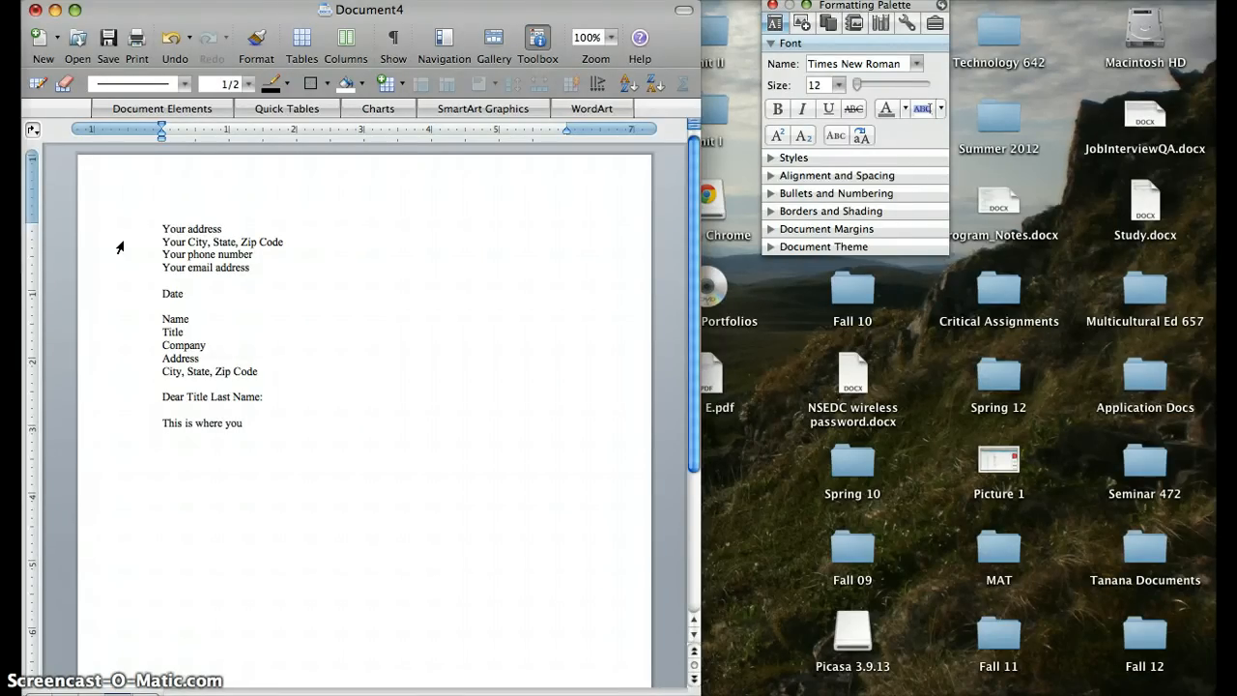
text( are going to type the body)
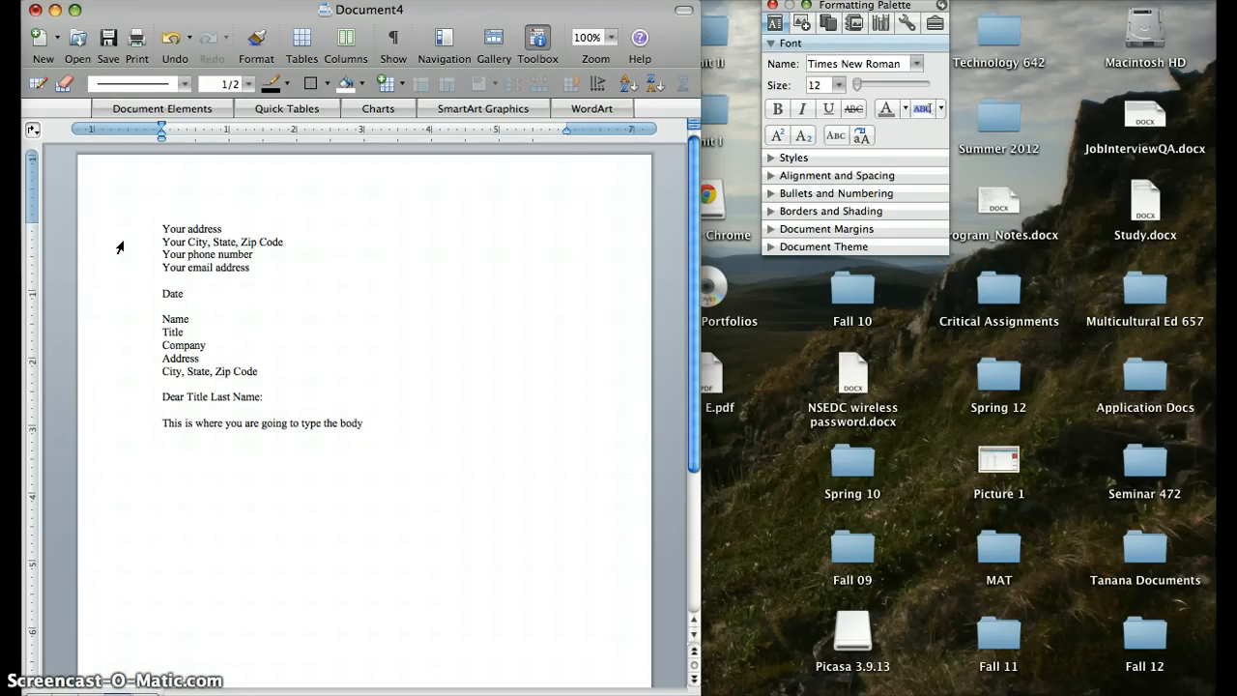
text( of your letter. Be concise. Be specific.)
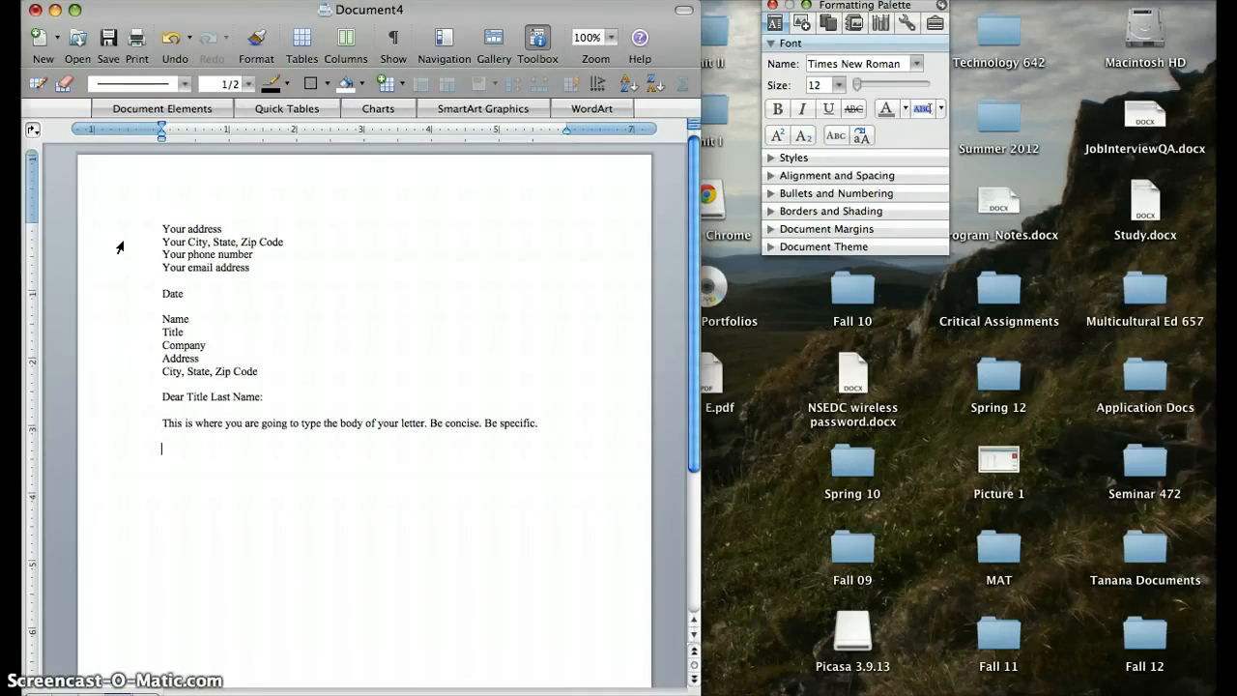
text(This is blo)
text(ck fl)
text(ormat.)
Add the closing line "Closing (Sincerely)," and, after blank lines for a signature, "Your Name"
text(Closing)
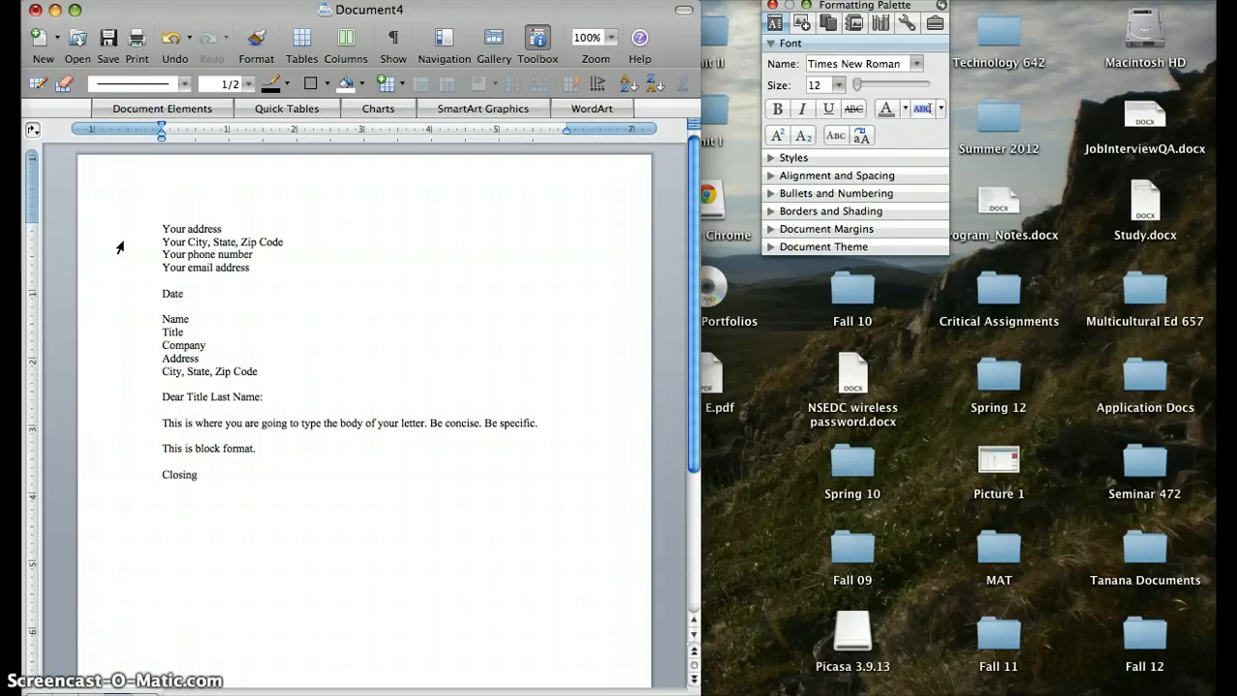
text((Sincerely)
key(Return)
key(Return)
text(Your Name)
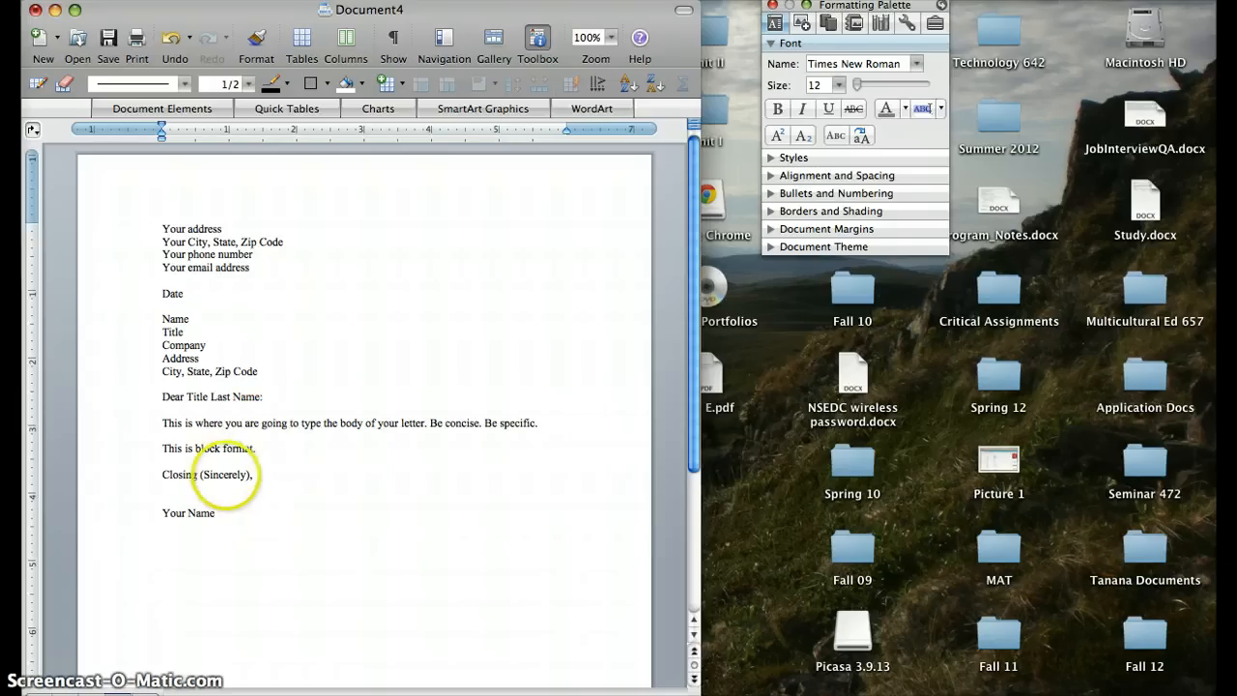
click(195, 497)
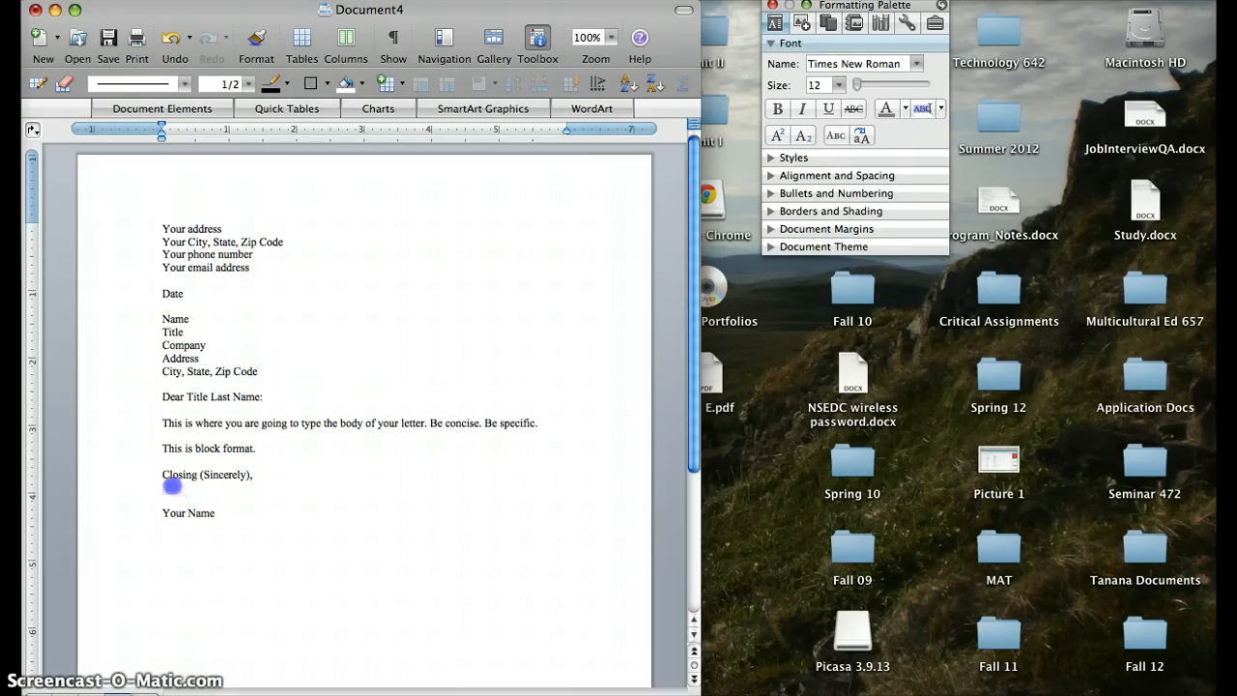
drag(190, 497, 174, 486)
click(215, 512)
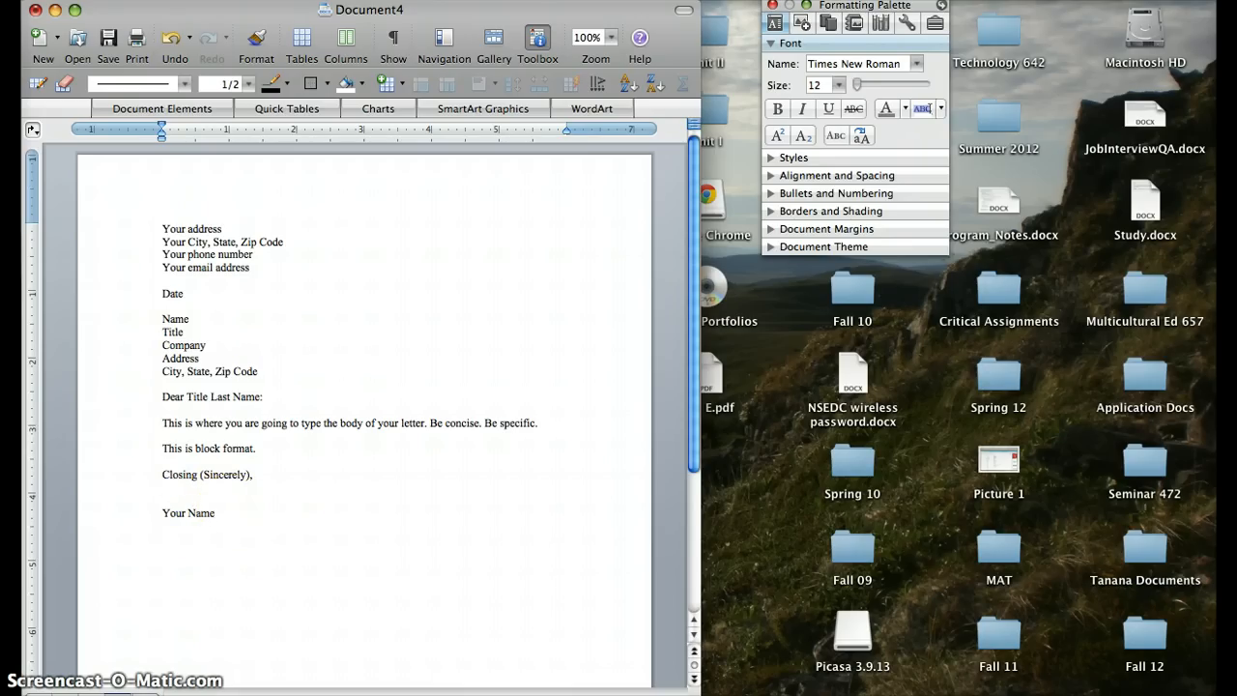